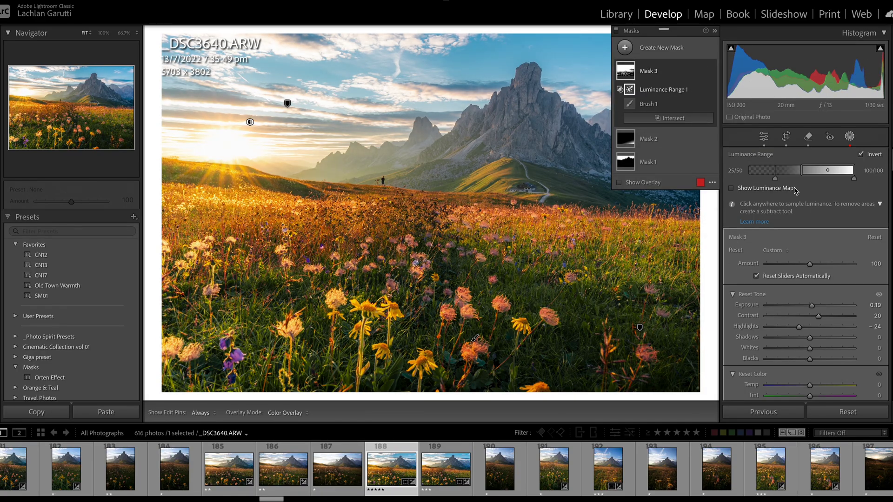
Toggle the finished glow mask for comparison, then show the meadow photo's mask list.
{"action": "left_click", "coordinate": [711, 72]}
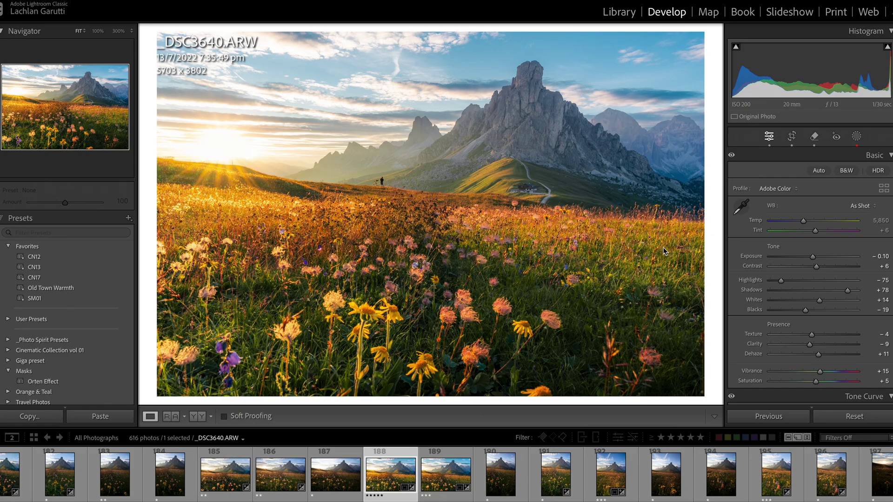
{"action": "left_click", "coordinate": [856, 137]}
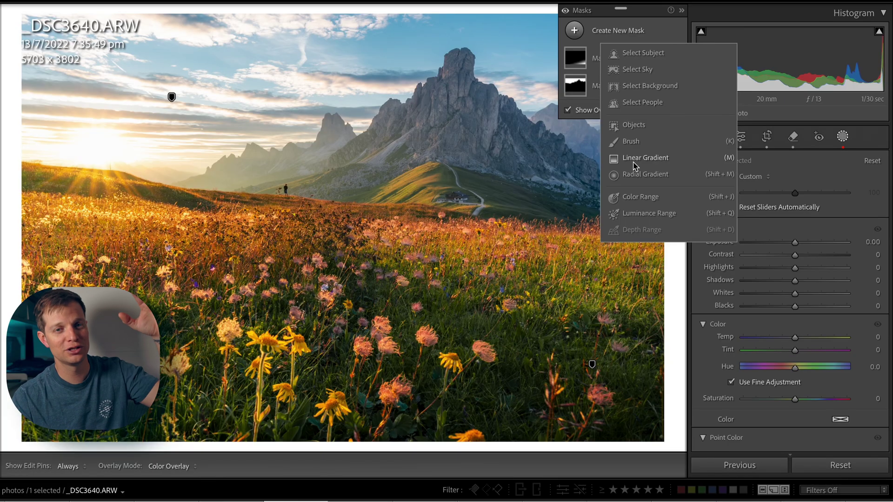
Draw a linear gradient mask down from the photo's top and adjust its exposure.
{"action": "left_click", "coordinate": [645, 158]}
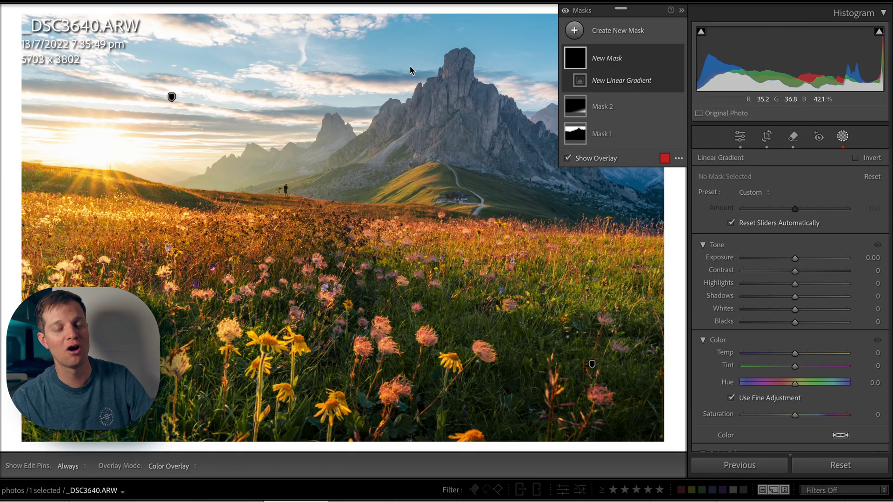
{"action": "left_click_drag", "start_coordinate": [374, 26], "coordinate": [379, 200]}
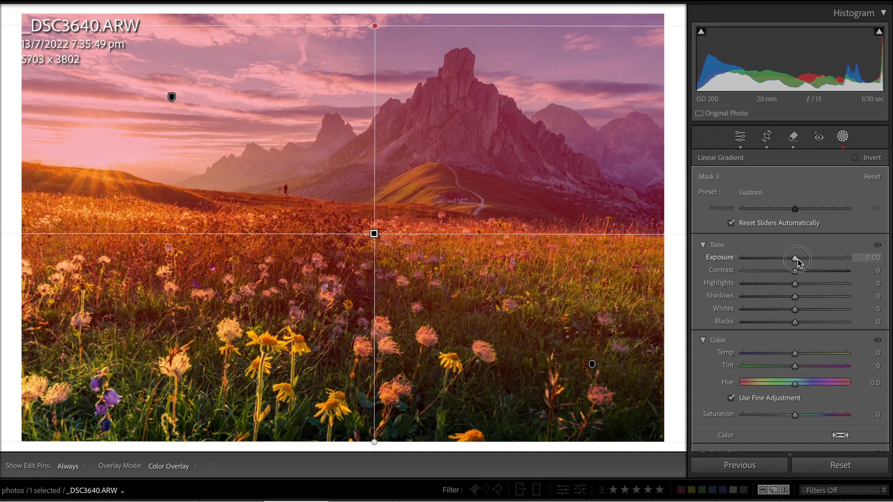
{"action": "left_click_drag", "start_coordinate": [794, 259], "coordinate": [854, 260]}
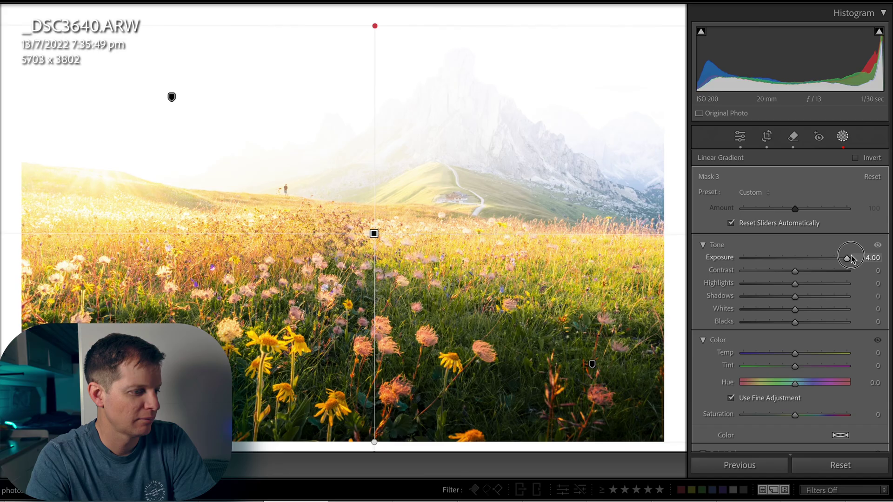
{"action": "left_click_drag", "start_coordinate": [846, 259], "coordinate": [798, 260]}
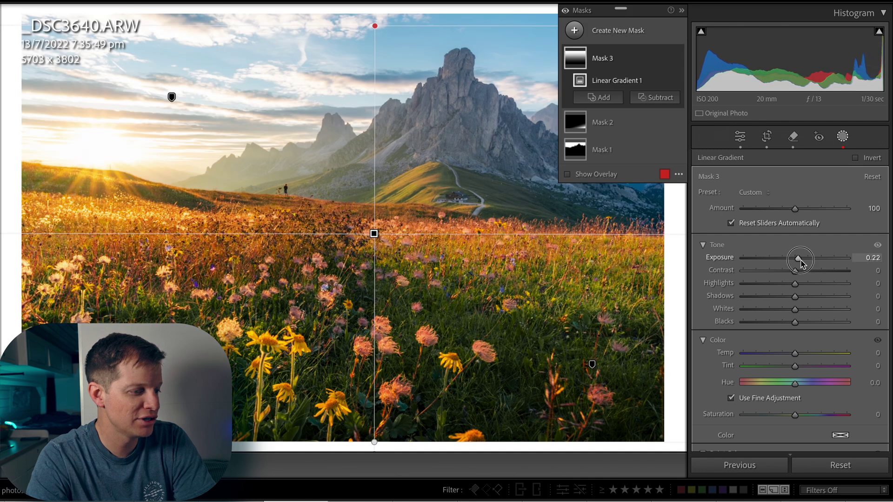
Delete the gradient Mask 3 and start a new brush mask instead.
{"action": "left_click", "coordinate": [665, 58]}
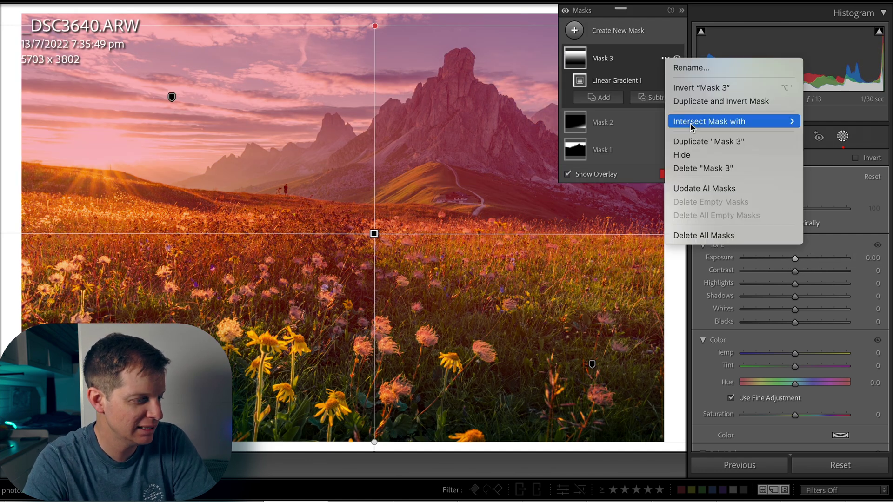
{"action": "left_click", "coordinate": [700, 169]}
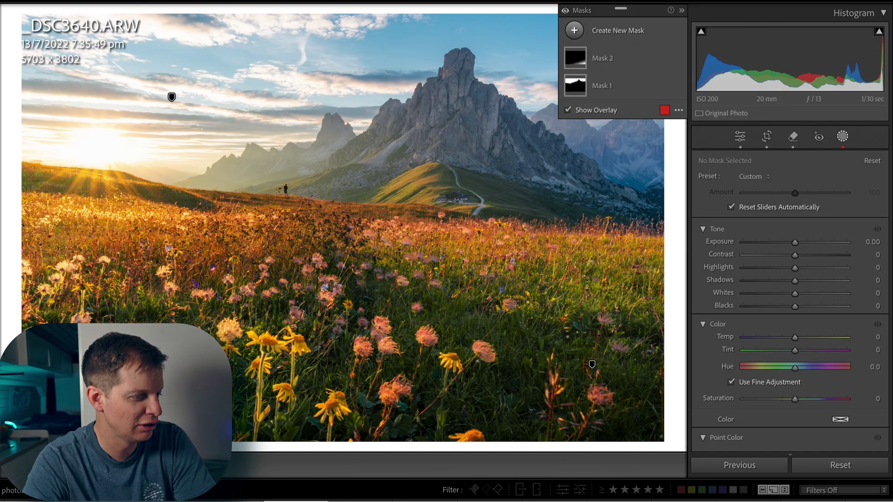
{"action": "left_click", "coordinate": [575, 31]}
{"action": "left_click", "coordinate": [645, 138]}
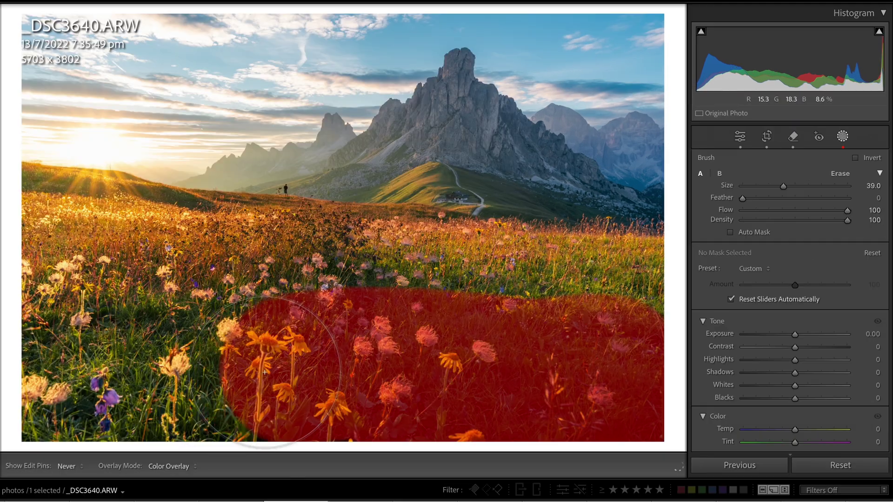
Paint the brush mask, then set Exposure 0.19, Contrast 20 and Highlights −35.
{"action": "left_click_drag", "start_coordinate": [84, 154], "coordinate": [149, 94]}
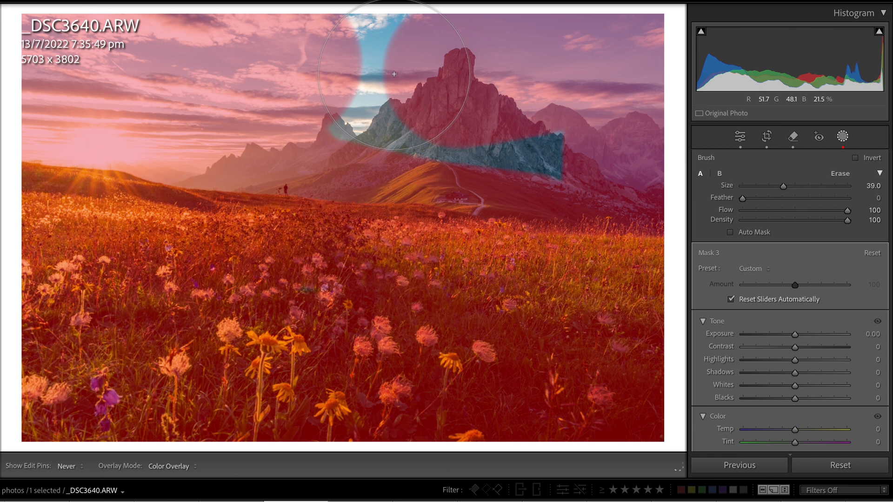
{"action": "key", "text": "ctrl+z"}
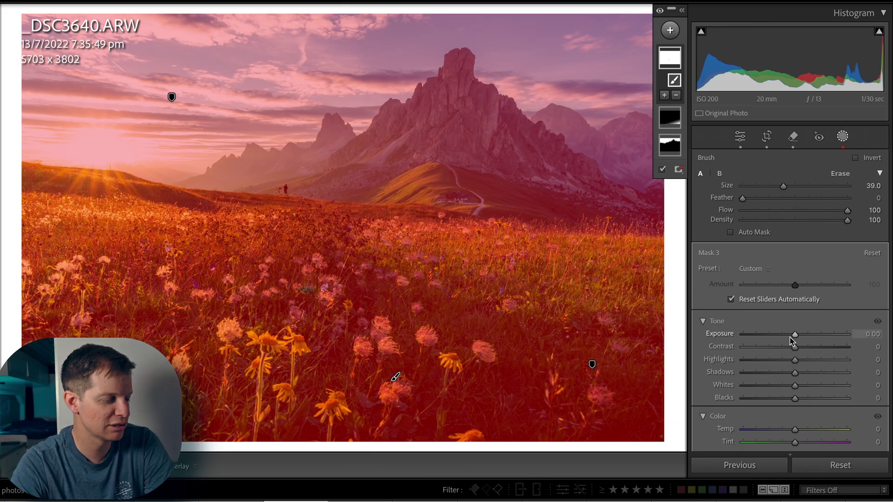
{"action": "left_click_drag", "start_coordinate": [793, 337], "coordinate": [797, 339]}
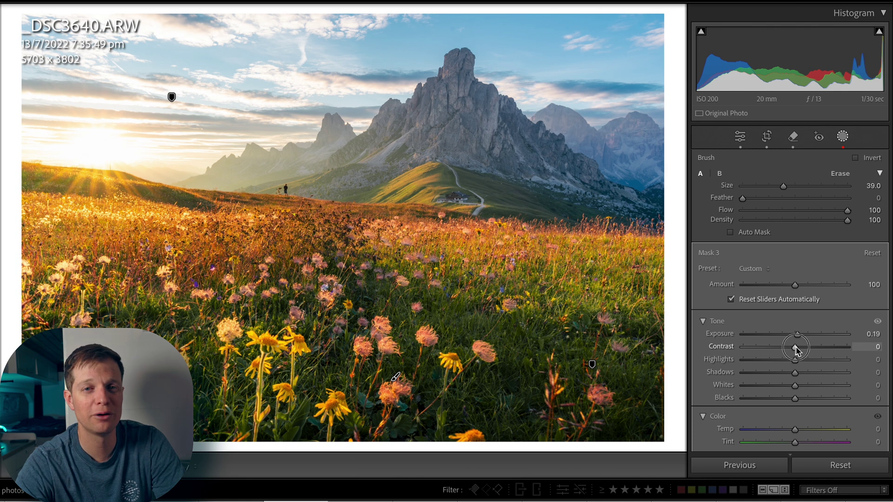
{"action": "mouse_move", "coordinate": [799, 350]}
{"action": "left_mouse_down"}
{"action": "mouse_move", "coordinate": [847, 353]}
{"action": "mouse_move", "coordinate": [815, 357]}
{"action": "left_mouse_up"}
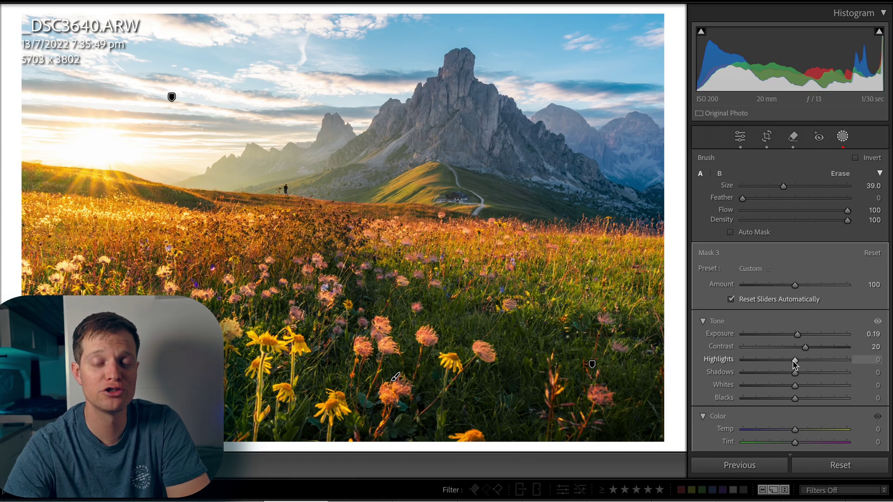
{"action": "mouse_move", "coordinate": [793, 363]}
{"action": "left_mouse_down"}
{"action": "mouse_move", "coordinate": [740, 361]}
{"action": "mouse_move", "coordinate": [777, 362]}
{"action": "left_mouse_up"}
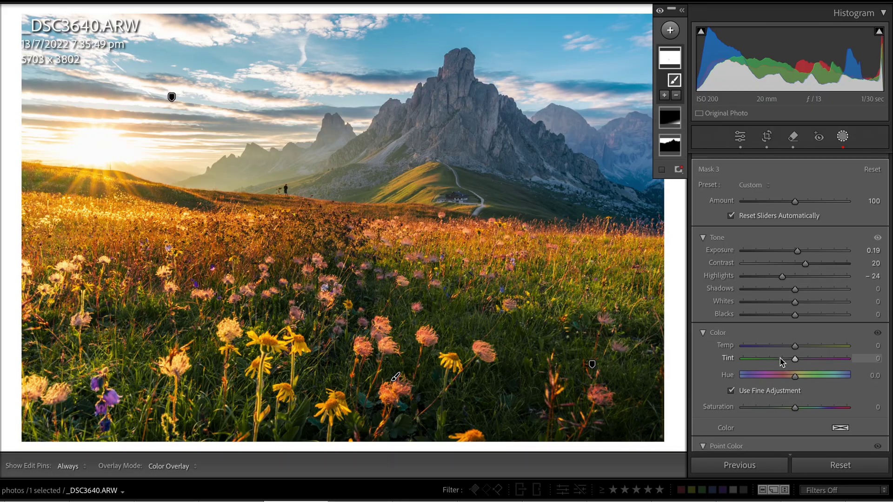
{"action": "scroll", "coordinate": [781, 363], "scroll_direction": "down", "scroll_amount": 1}
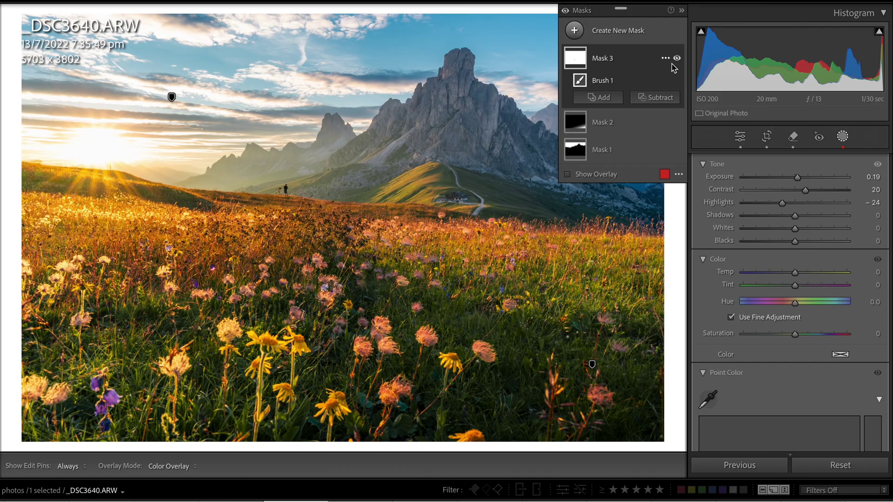
{"action": "left_click", "coordinate": [678, 58]}
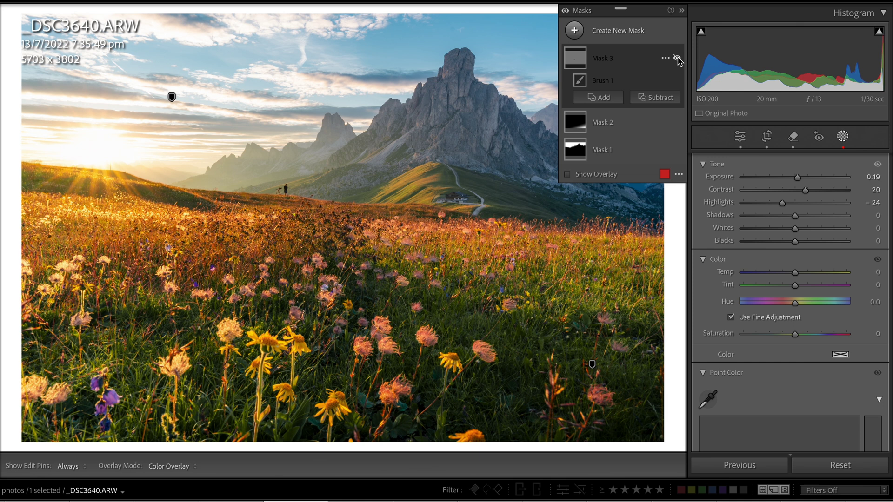
{"action": "left_click", "coordinate": [677, 59]}
{"action": "left_click", "coordinate": [677, 58]}
{"action": "left_click", "coordinate": [677, 58]}
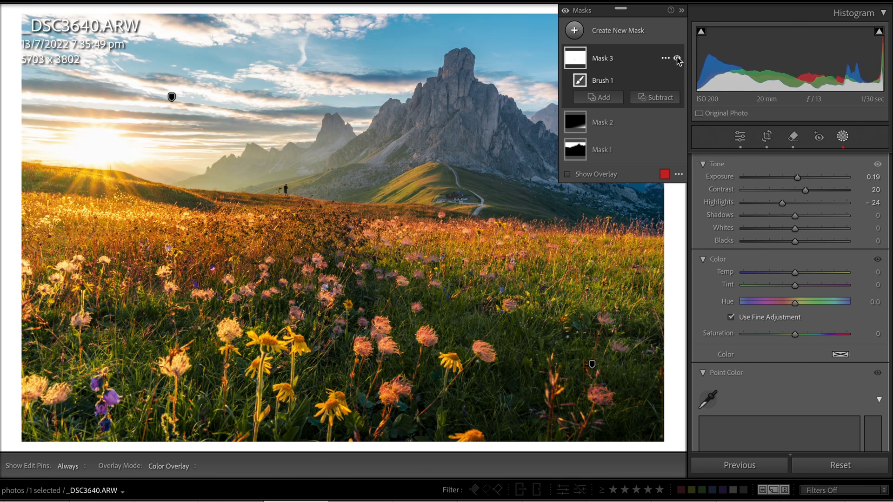
{"action": "left_click", "coordinate": [678, 58]}
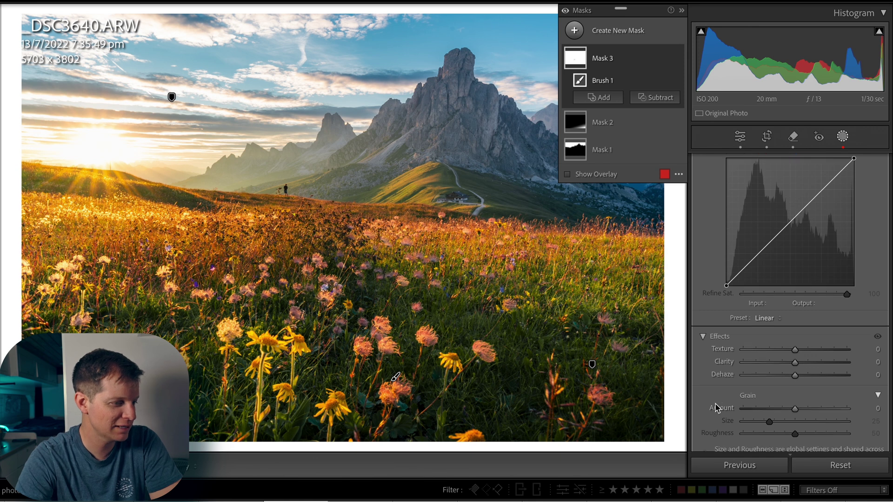
Set Mask 3's Clarity to −25 and Texture to 10.
{"action": "scroll", "coordinate": [714, 407], "scroll_direction": "down", "scroll_amount": 3}
{"action": "left_click_drag", "start_coordinate": [796, 291], "coordinate": [782, 290]}
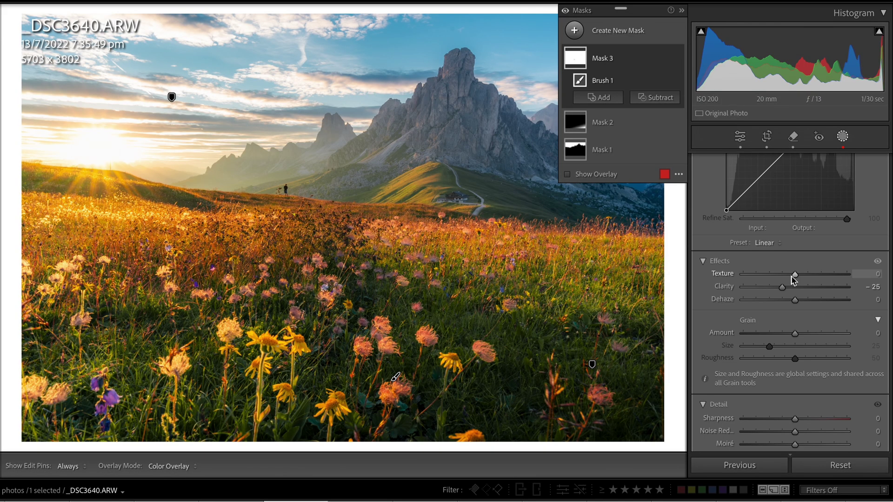
{"action": "left_click_drag", "start_coordinate": [794, 279], "coordinate": [797, 279]}
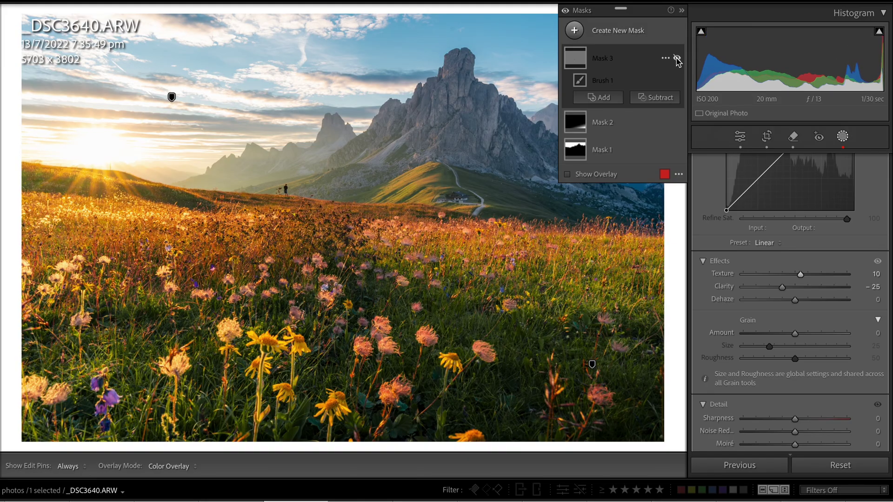
Toggle Mask 3 on and off repeatedly to compare the photo.
{"action": "left_click", "coordinate": [677, 58]}
{"action": "left_click", "coordinate": [677, 58]}
{"action": "left_click", "coordinate": [677, 59]}
{"action": "left_click", "coordinate": [677, 58]}
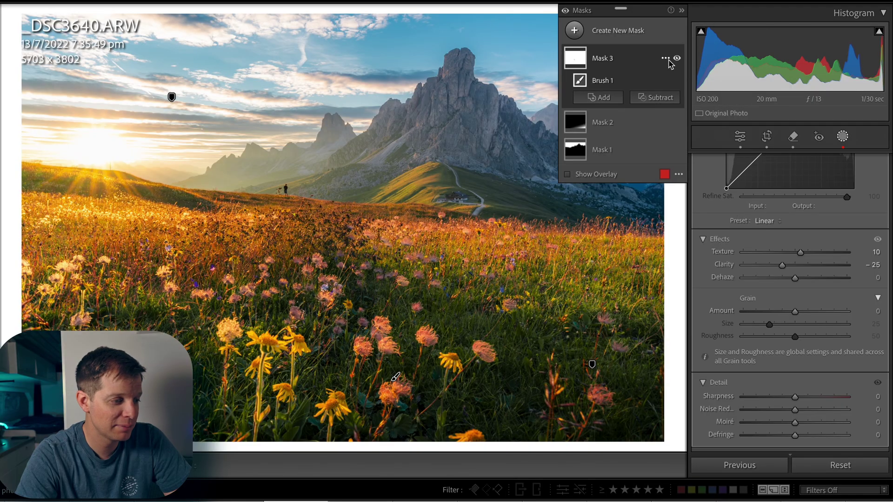
Intersect Mask 3 with a Luminance Range settled at 25/50–100/100.
{"action": "left_click", "coordinate": [666, 59]}
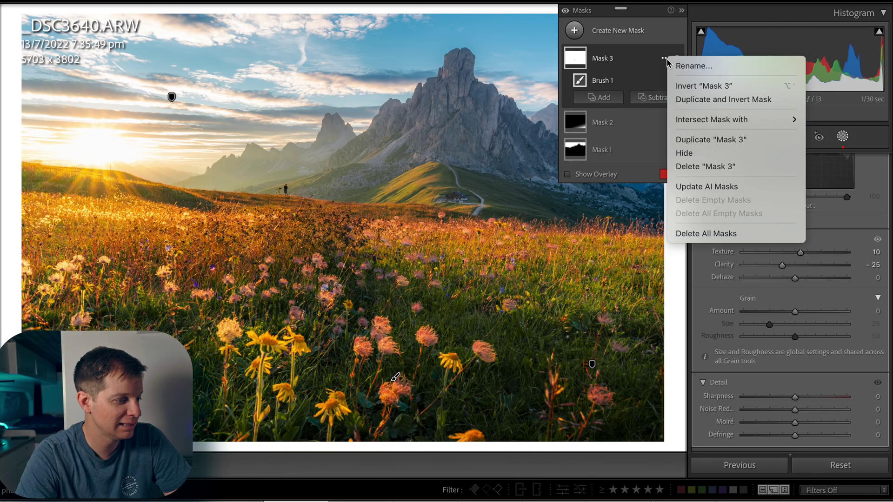
{"action": "mouse_move", "coordinate": [725, 122]}
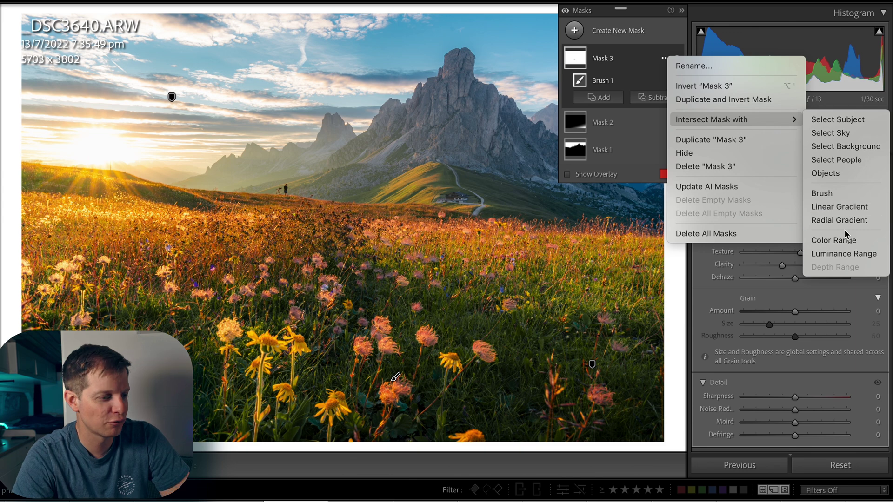
{"action": "left_click", "coordinate": [844, 254]}
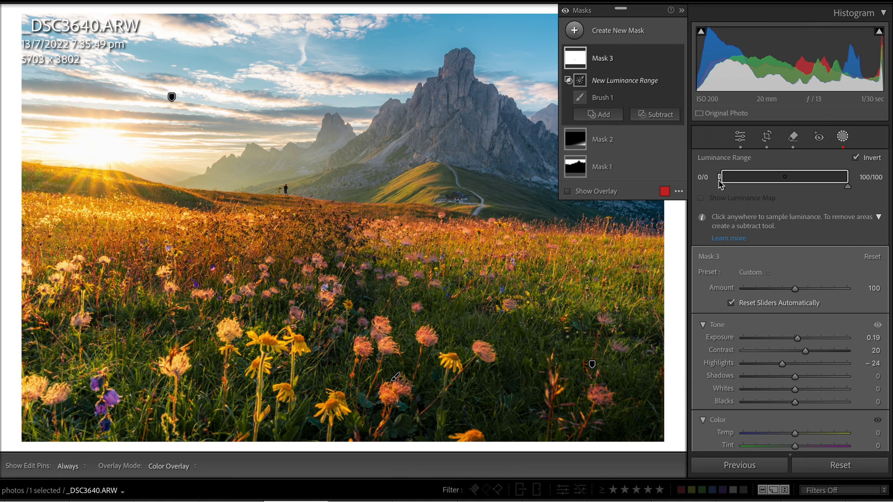
{"action": "left_click_drag", "start_coordinate": [721, 181], "coordinate": [752, 181]}
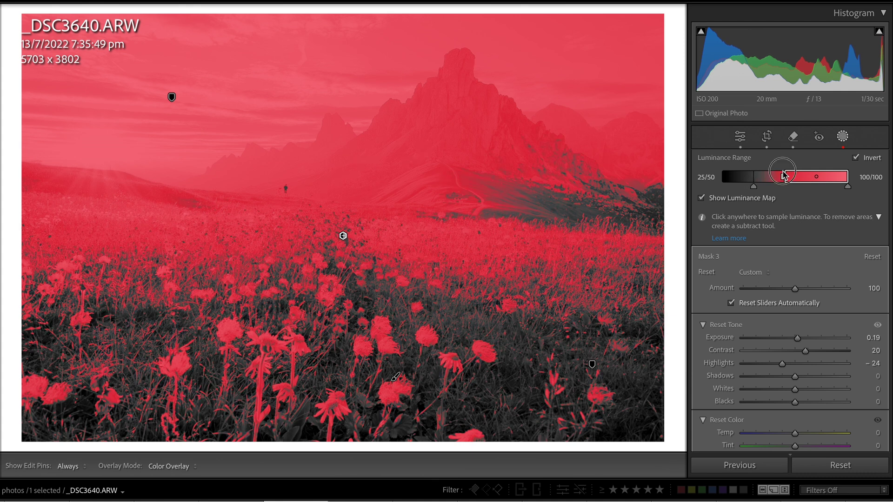
{"action": "left_click_drag", "start_coordinate": [784, 175], "coordinate": [770, 189]}
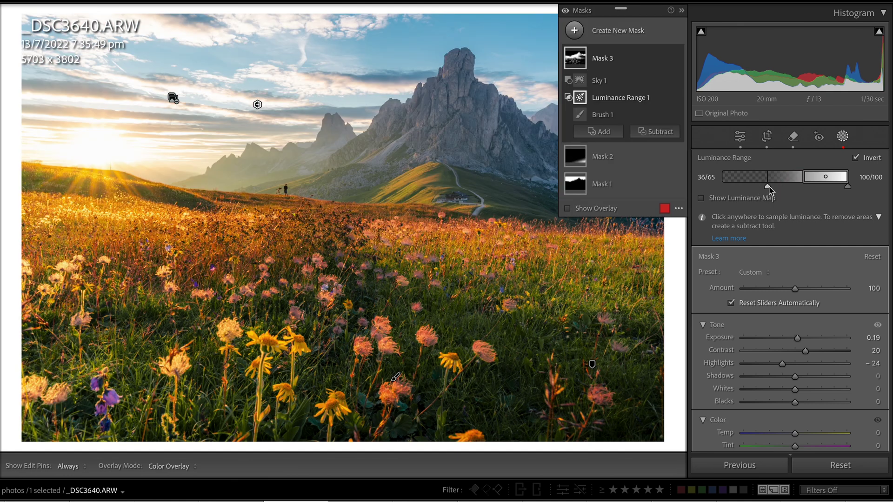
{"action": "key", "text": "ctrl+z"}
{"action": "key", "text": "ctrl+z"}
{"action": "key", "text": "ctrl+z"}
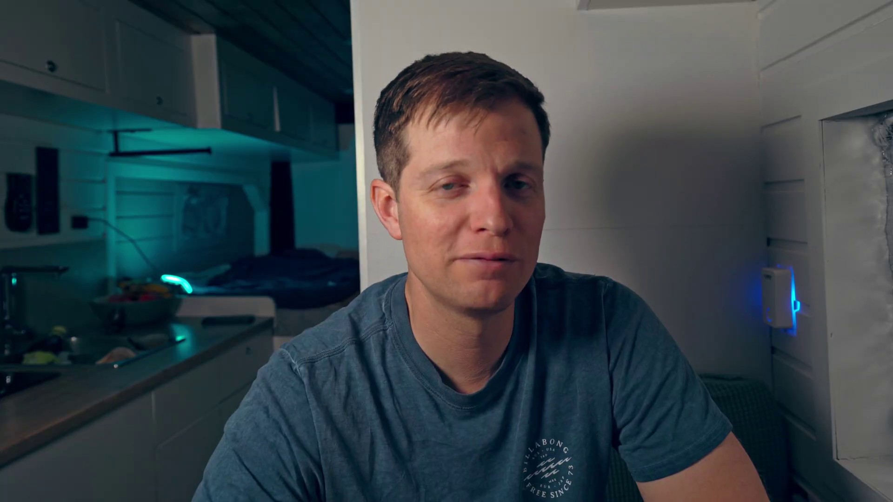
Compare the Orten Effect mask on and off, increase its Amount, and show the overlay.
{"action": "left_click", "coordinate": [677, 59]}
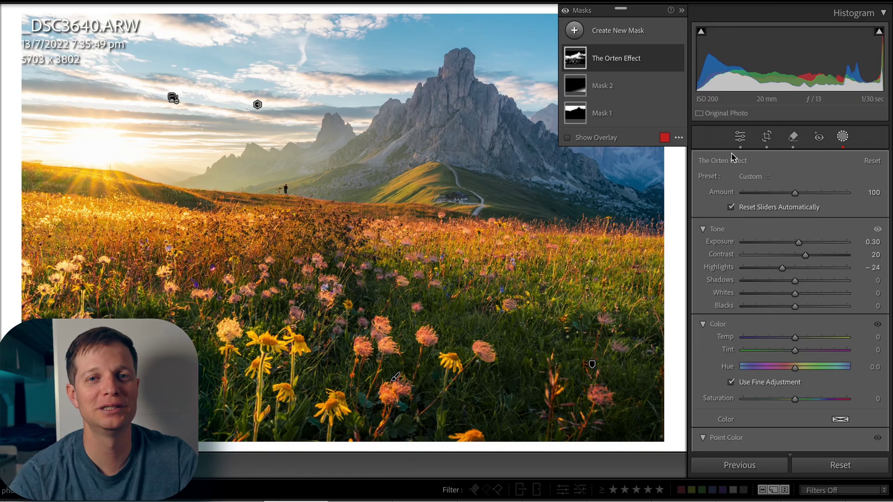
{"action": "left_click_drag", "start_coordinate": [796, 192], "coordinate": [846, 177]}
{"action": "key", "text": "o"}
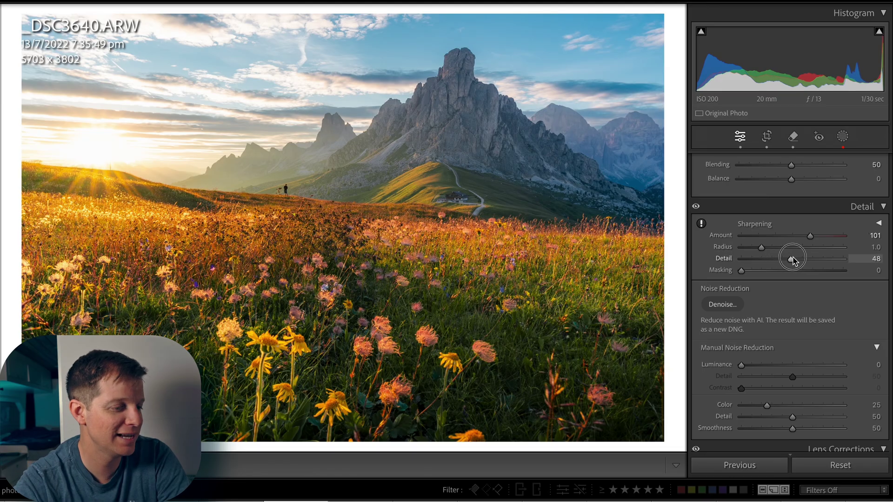
Raise sharpening Detail to 55, inspect the grass zoomed in, compare sharpening off, then view full screen.
{"action": "mouse_move", "coordinate": [810, 260]}
{"action": "left_mouse_down"}
{"action": "mouse_move", "coordinate": [762, 269]}
{"action": "mouse_move", "coordinate": [816, 269]}
{"action": "left_mouse_up"}
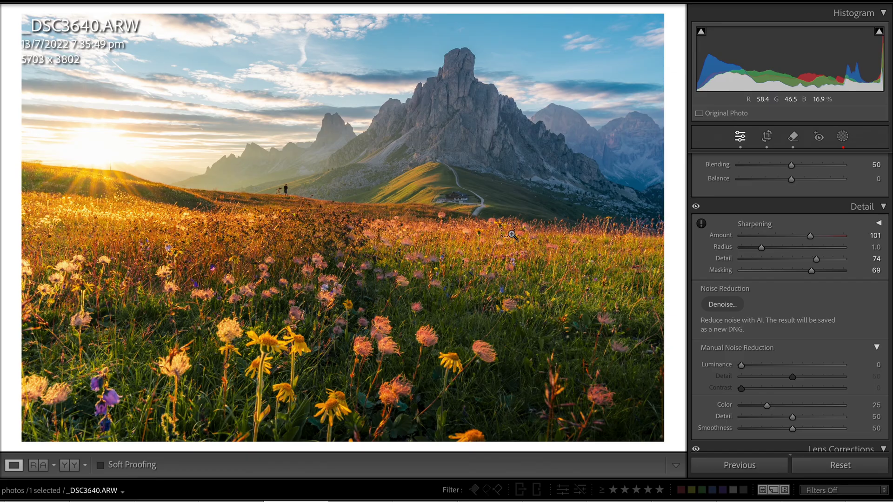
{"action": "left_click", "coordinate": [513, 235]}
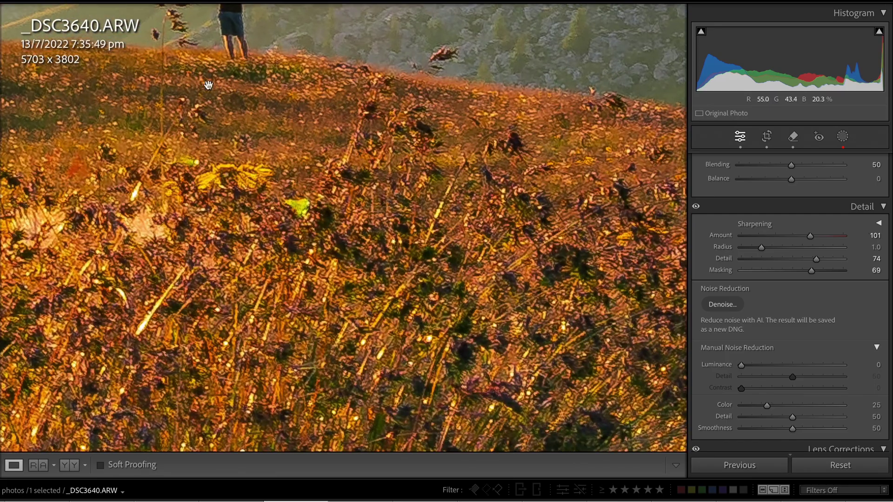
{"action": "left_click", "coordinate": [208, 85]}
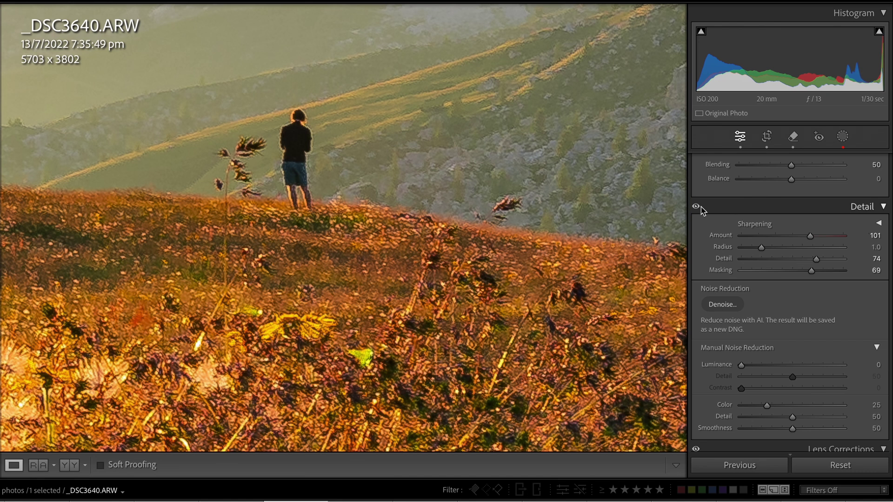
{"action": "left_click", "coordinate": [697, 207]}
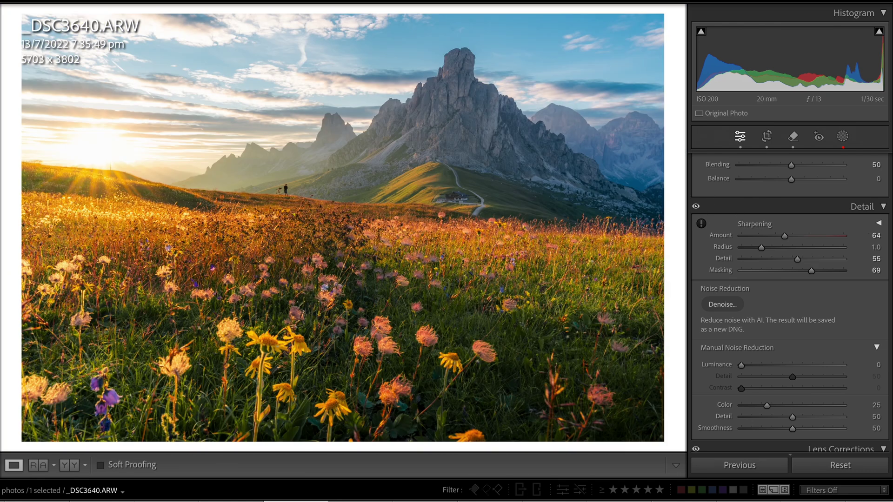
{"action": "key", "text": "f"}
Show the photo's mask list with Mask 1, Mask 2 and Mask 3.
{"action": "left_click", "coordinate": [844, 138]}
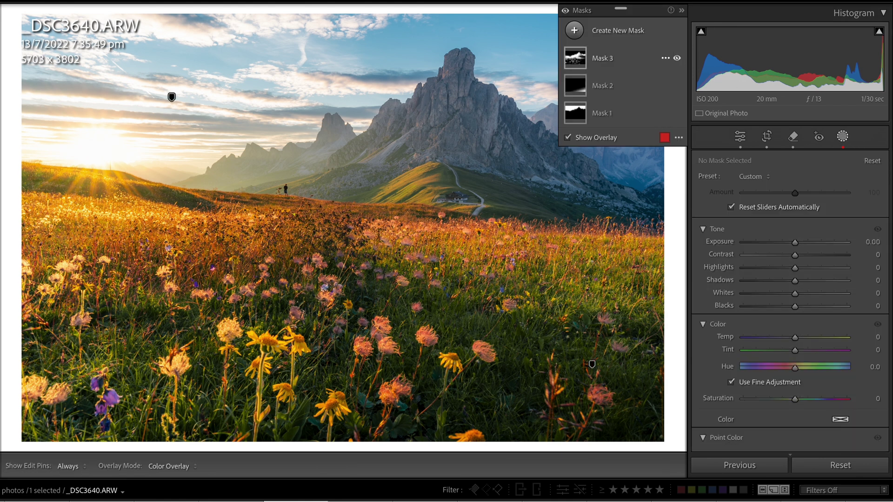